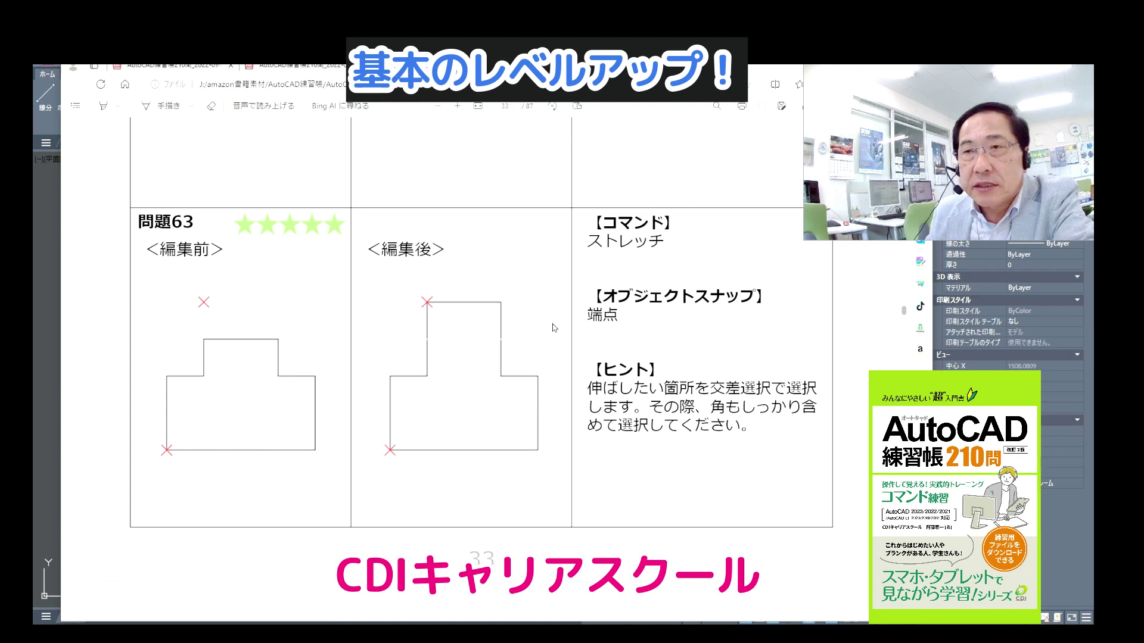
- Stretch the raised top of problem 63's right stepped shape up to the sample shape's height
key("alt+Tab")
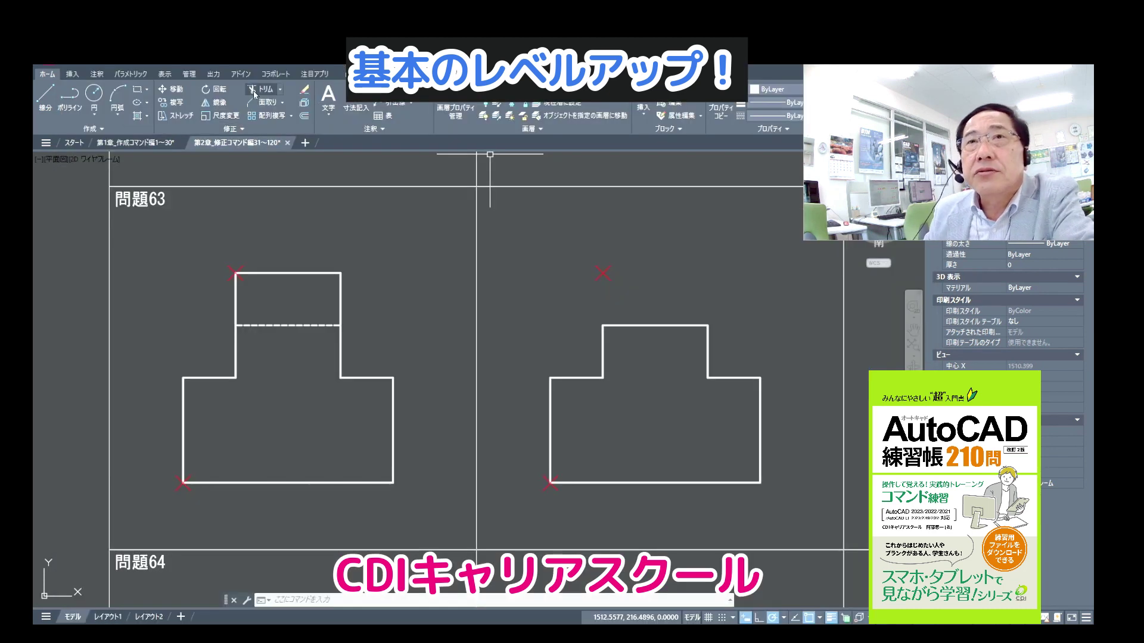
left_click(176, 115)
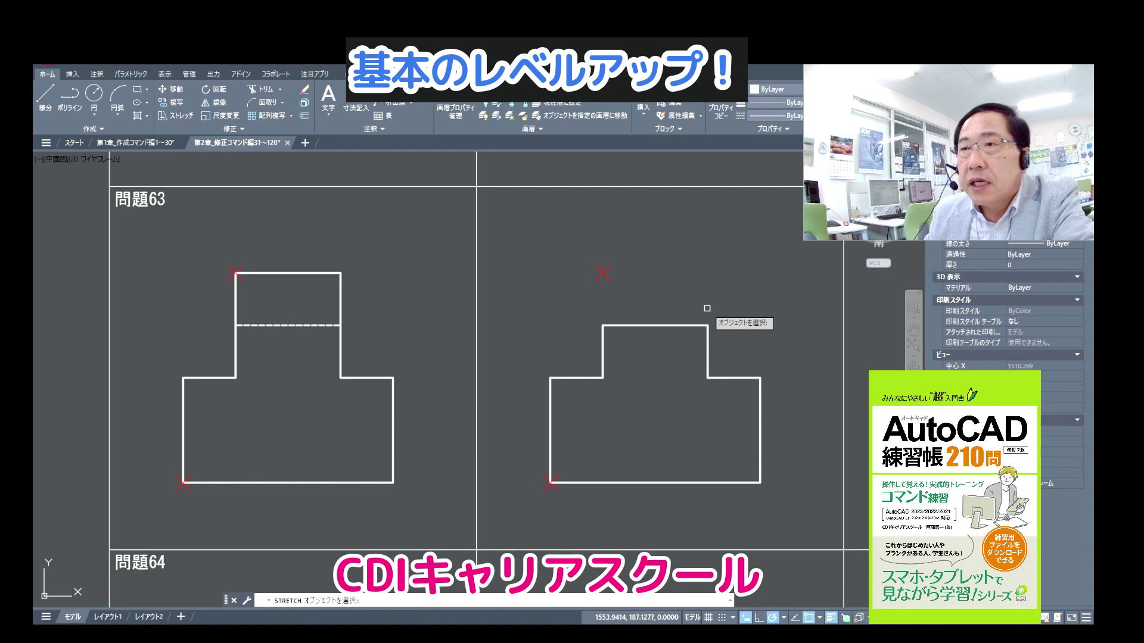
left_click(732, 299)
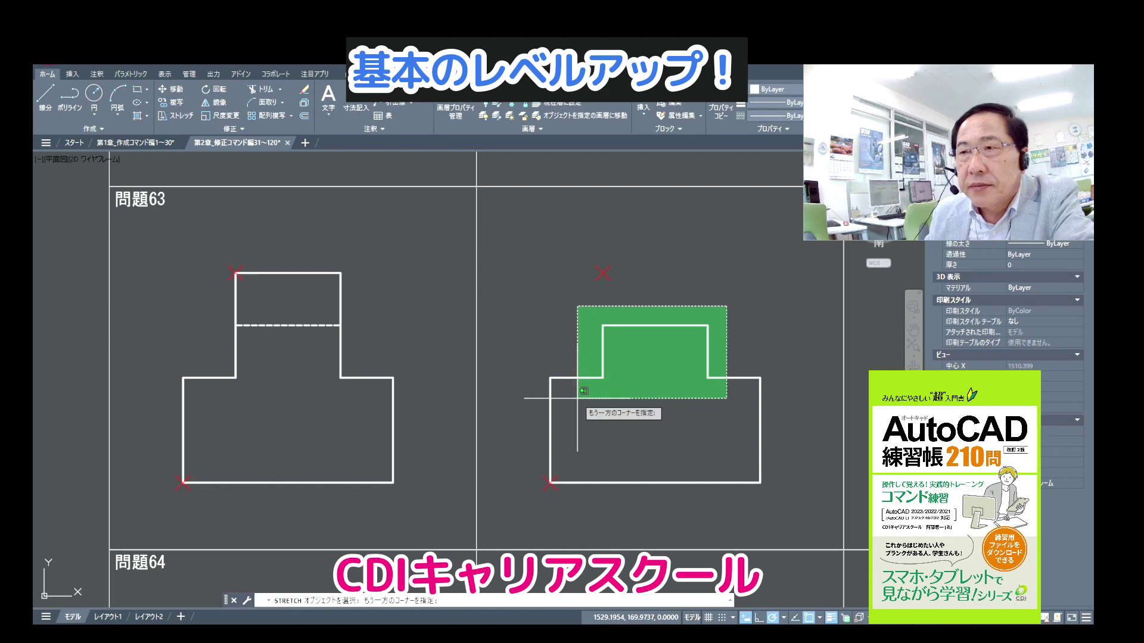
left_click(587, 341)
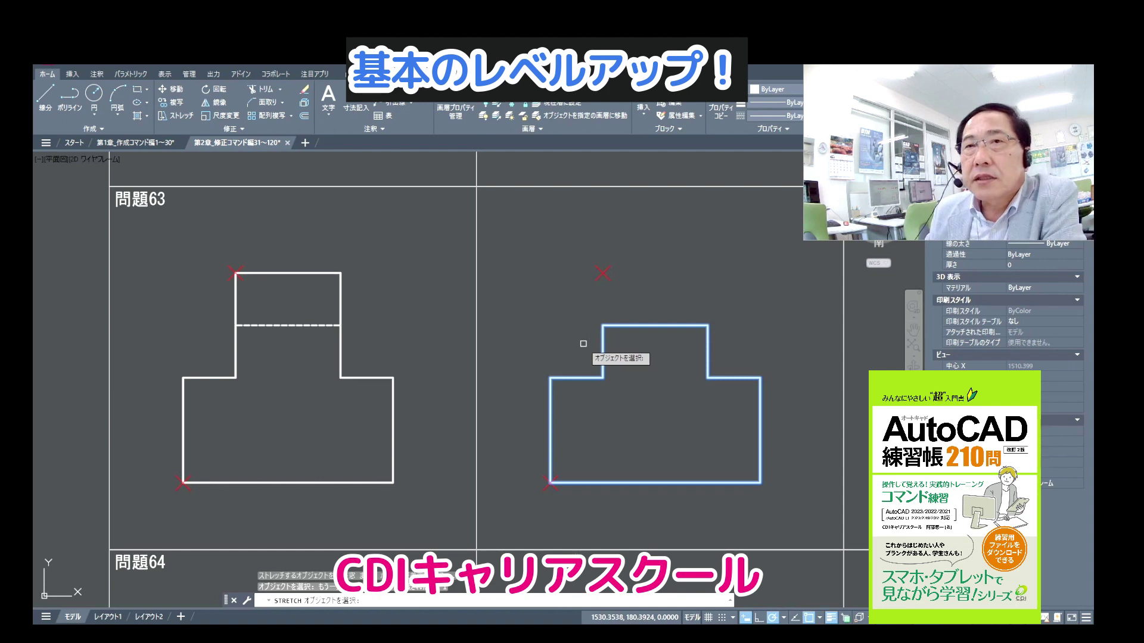
key("Return")
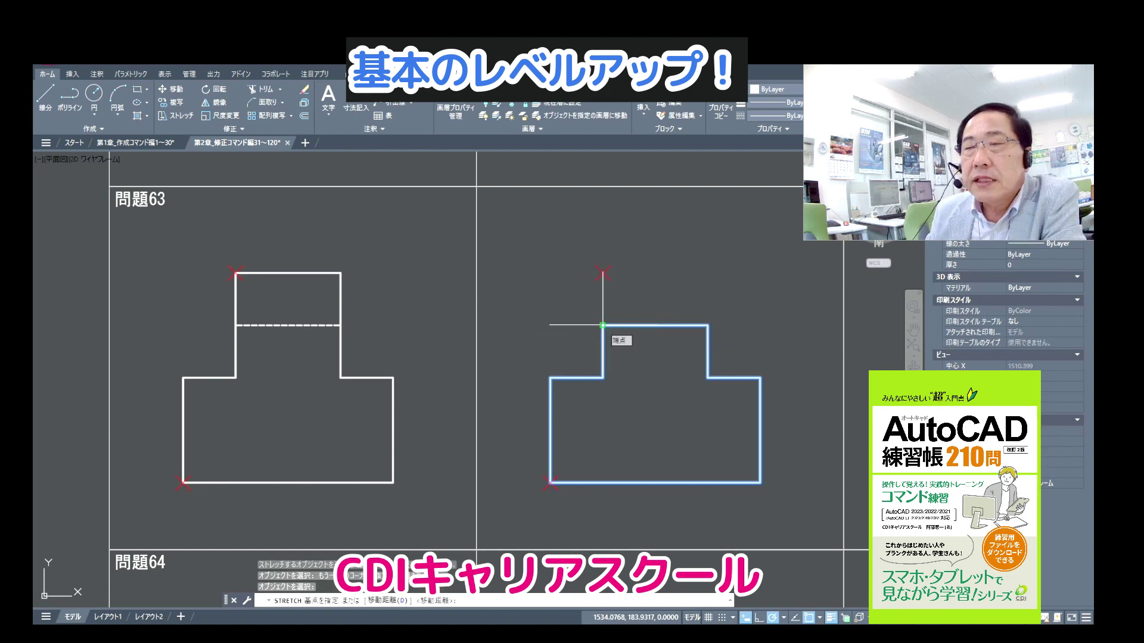
left_click(602, 325)
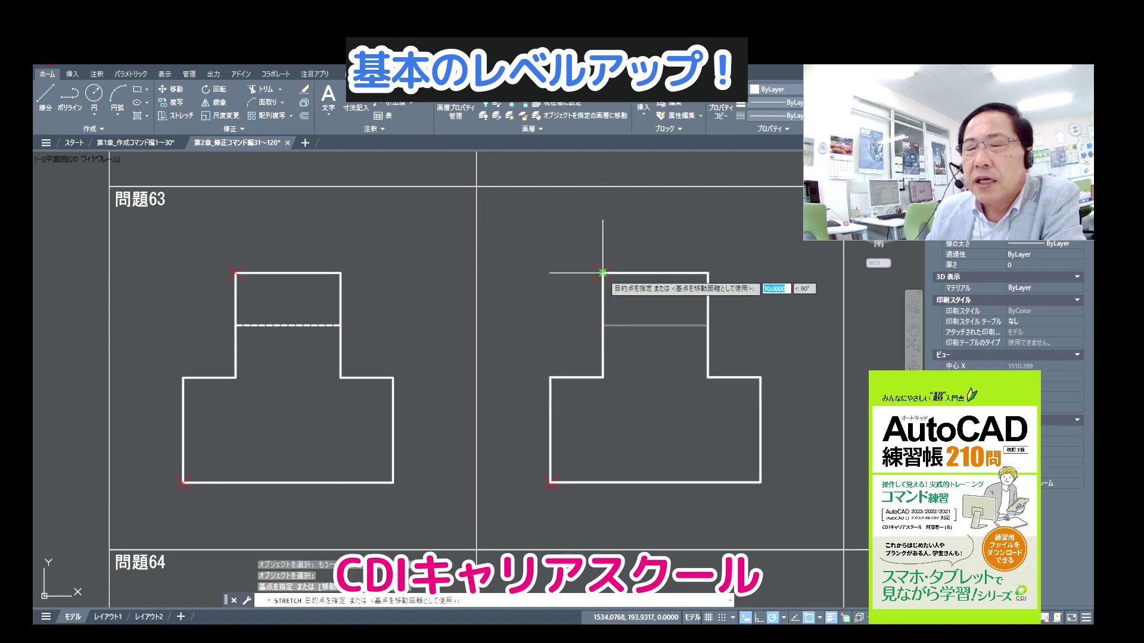
left_click(602, 274)
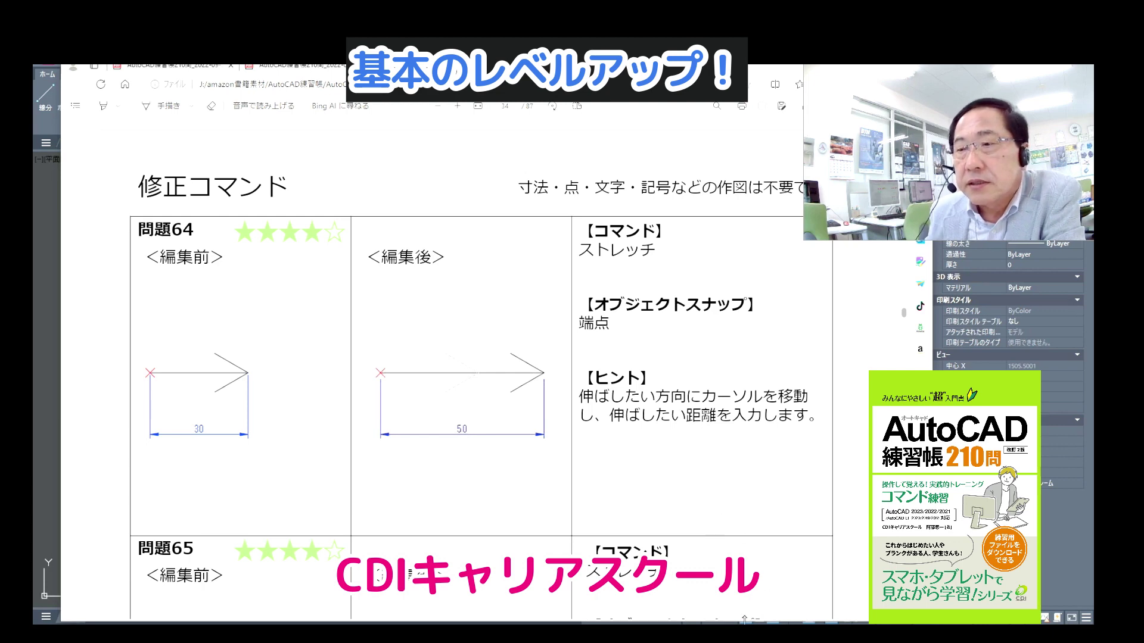
- Stretch the problem 64 arrowhead horizontally by 20, with Ortho on, so the arrow measures 50
key("alt+Tab")
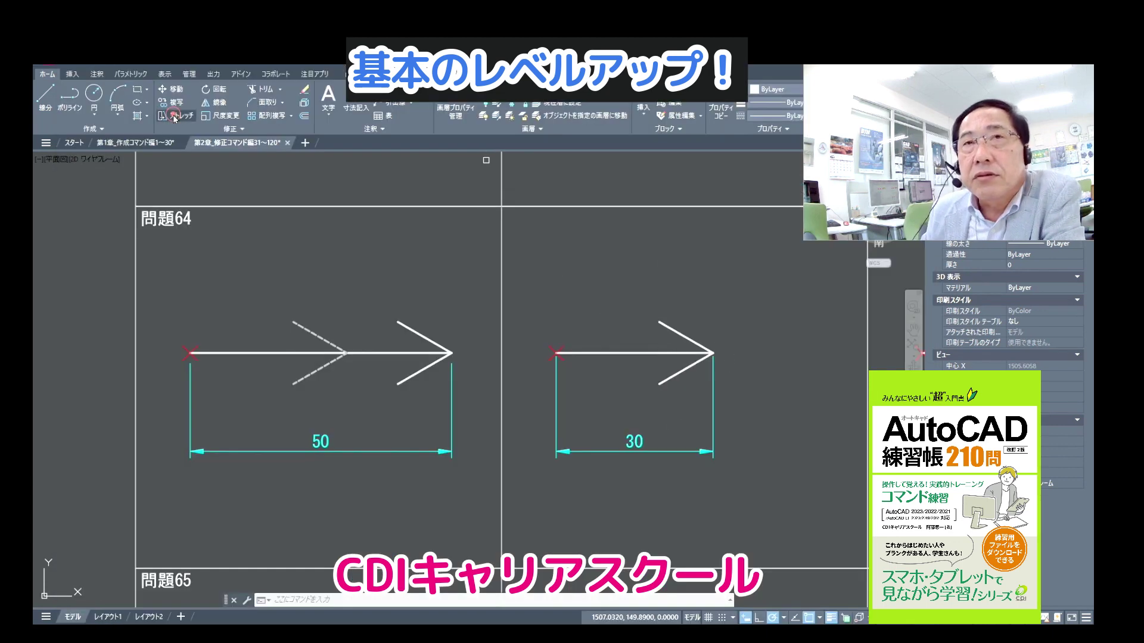
left_click(175, 118)
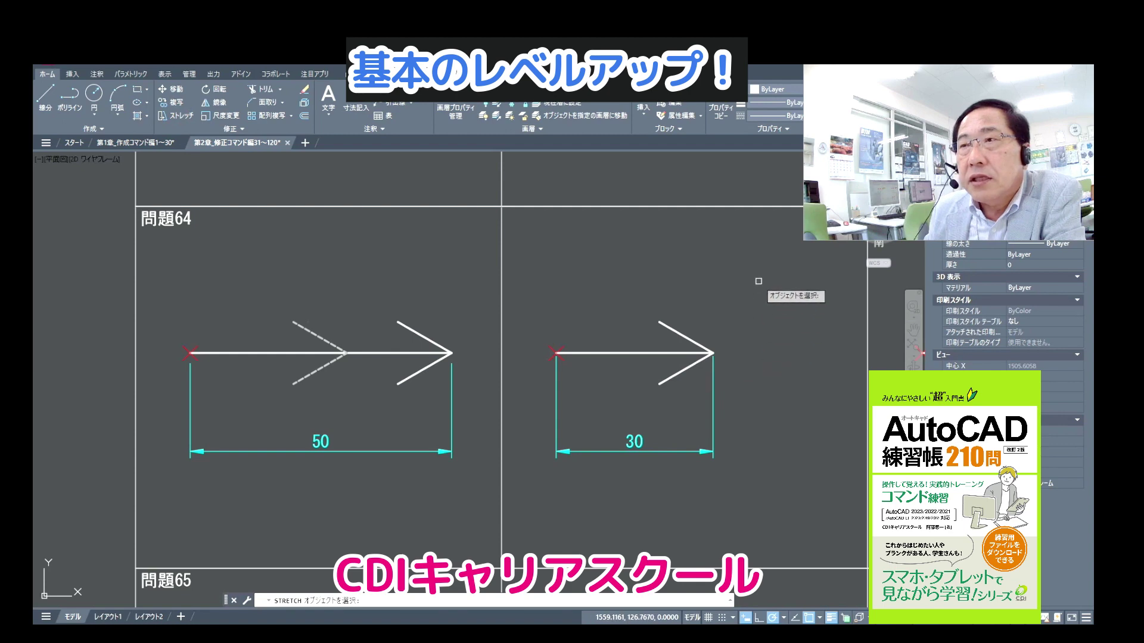
left_click(758, 282)
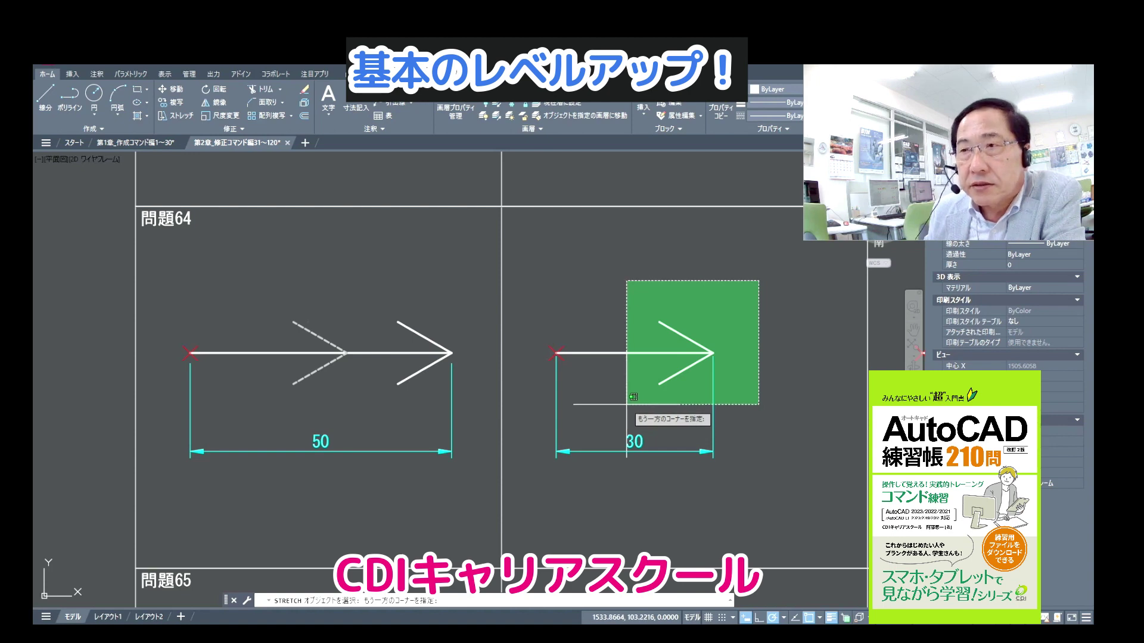
left_click(626, 405)
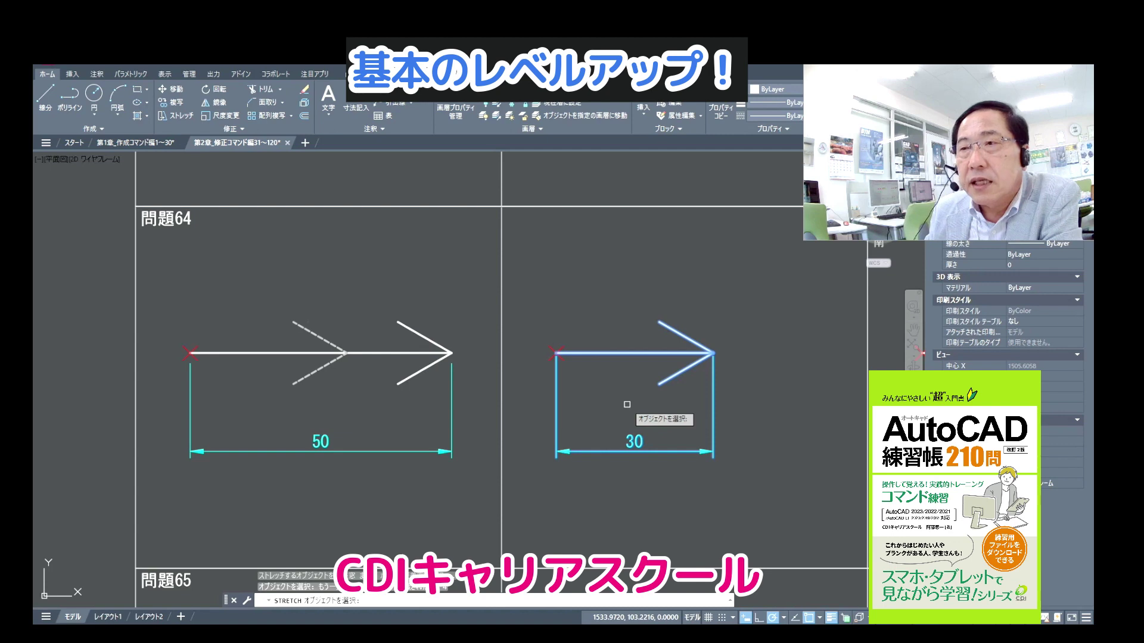
key("Return")
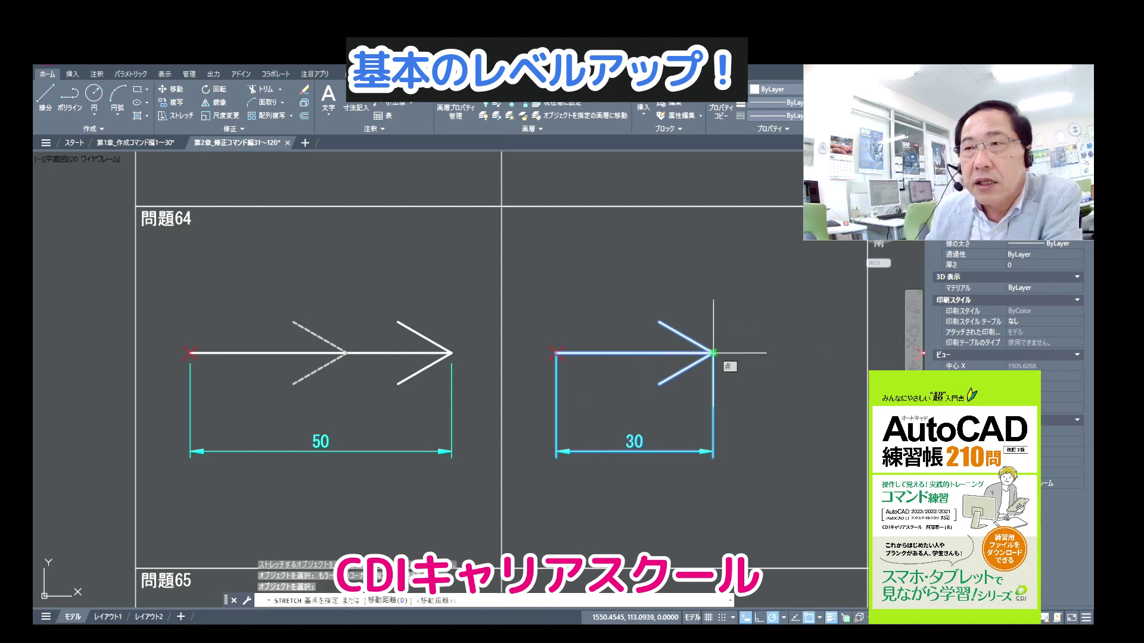
left_click(713, 353)
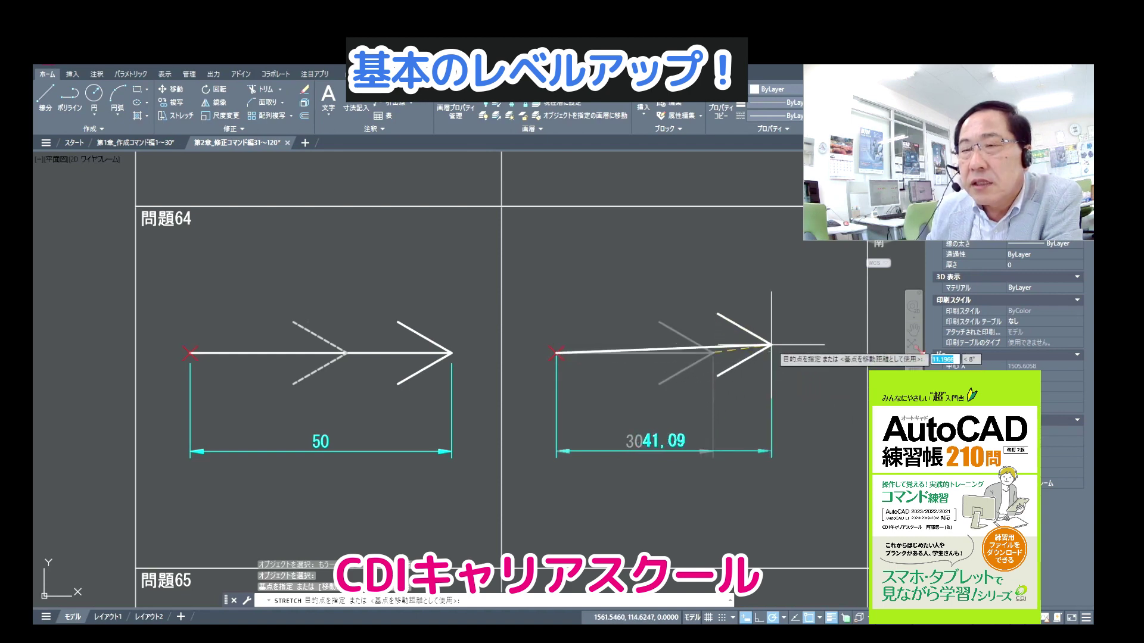
key("F8")
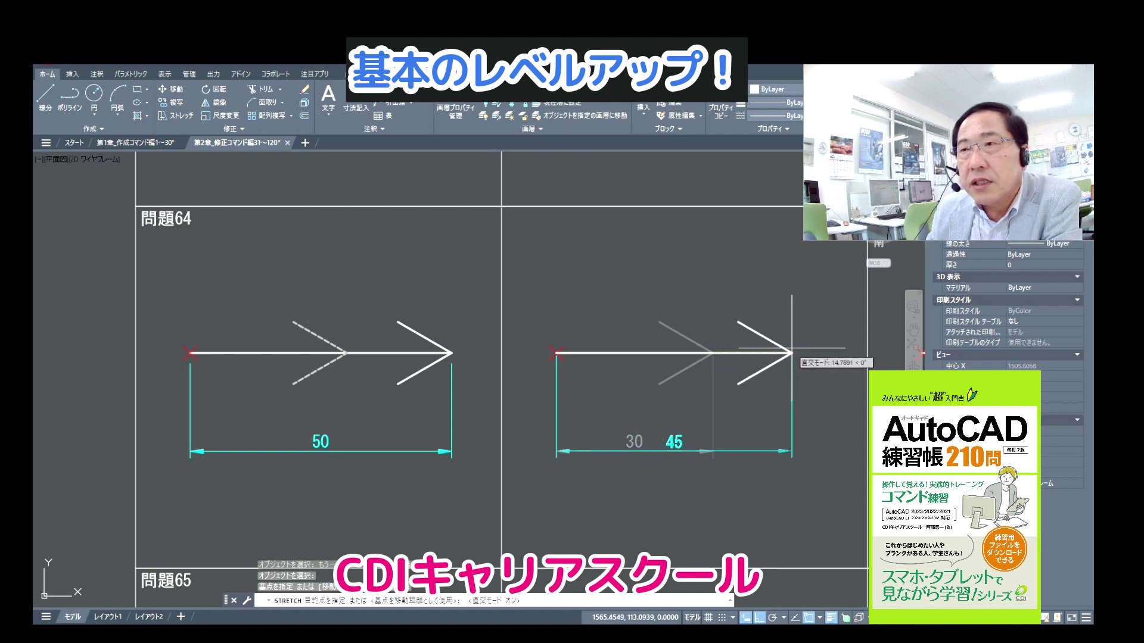
type("20")
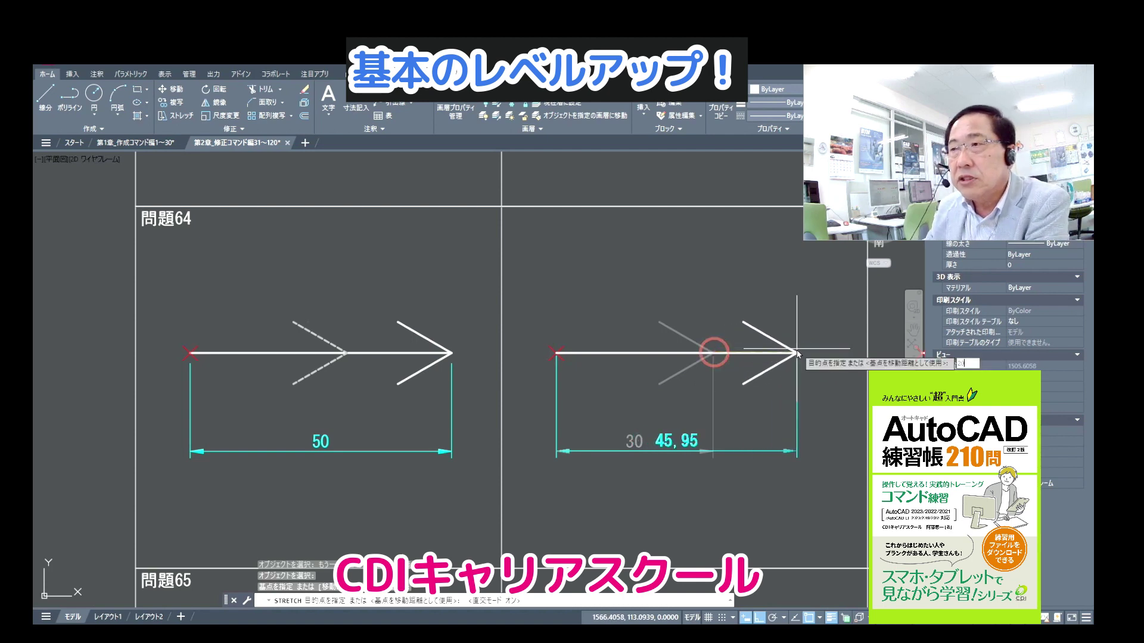
key("Return")
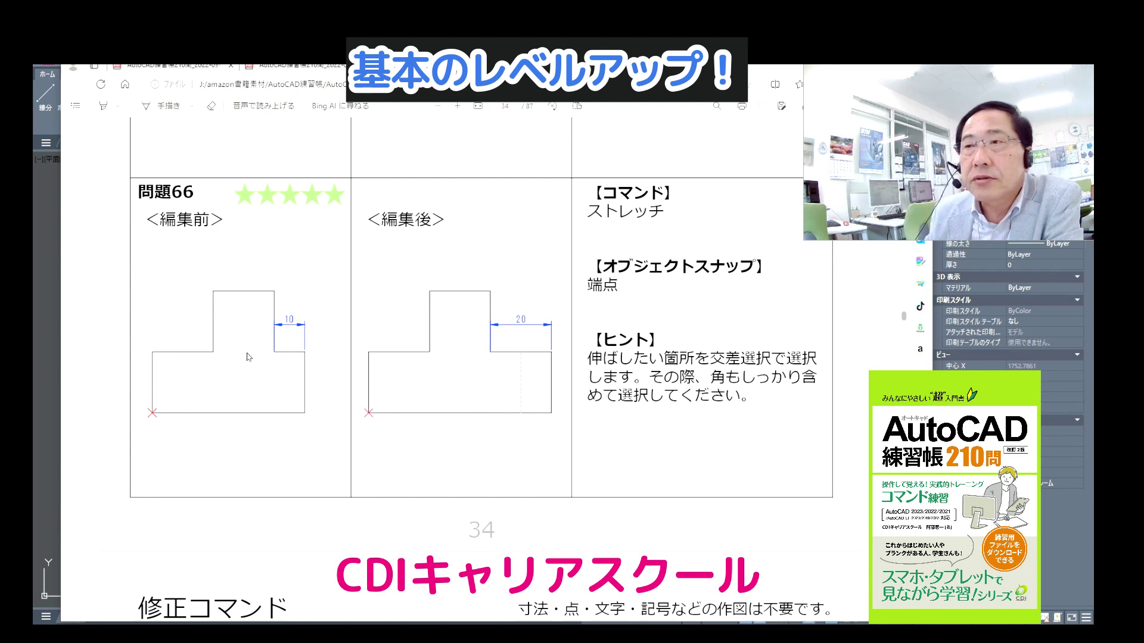
- Stretch the problem 66 shape's right ledge from its right corner toward the sample's 20 width
key("alt+Tab")
type("s")
key("Return")
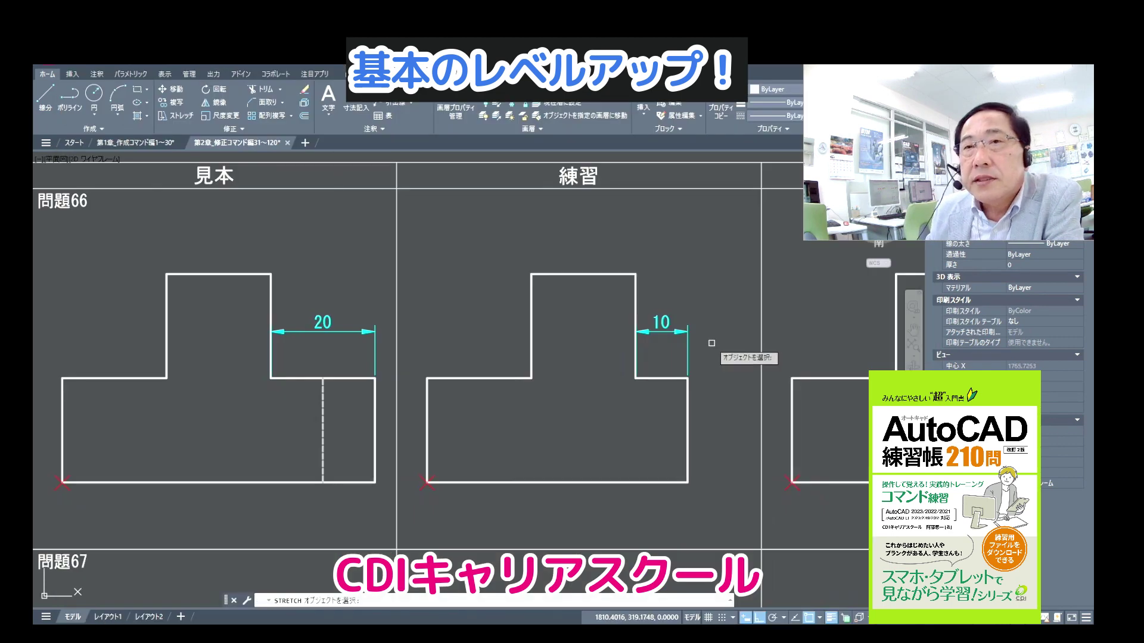
left_click(711, 343)
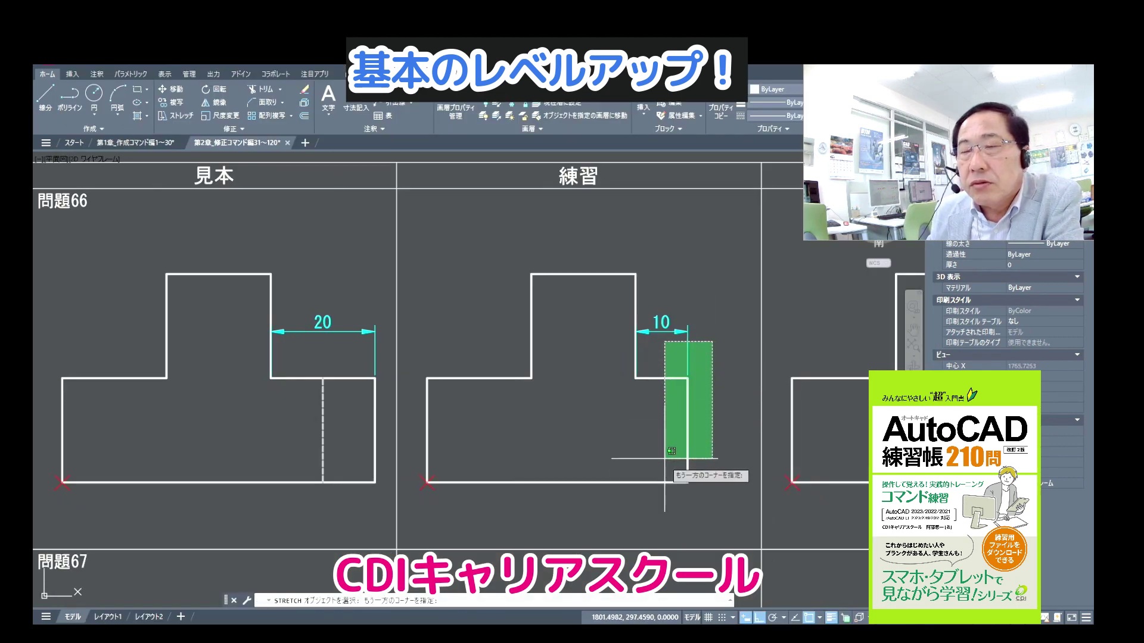
left_click(661, 507)
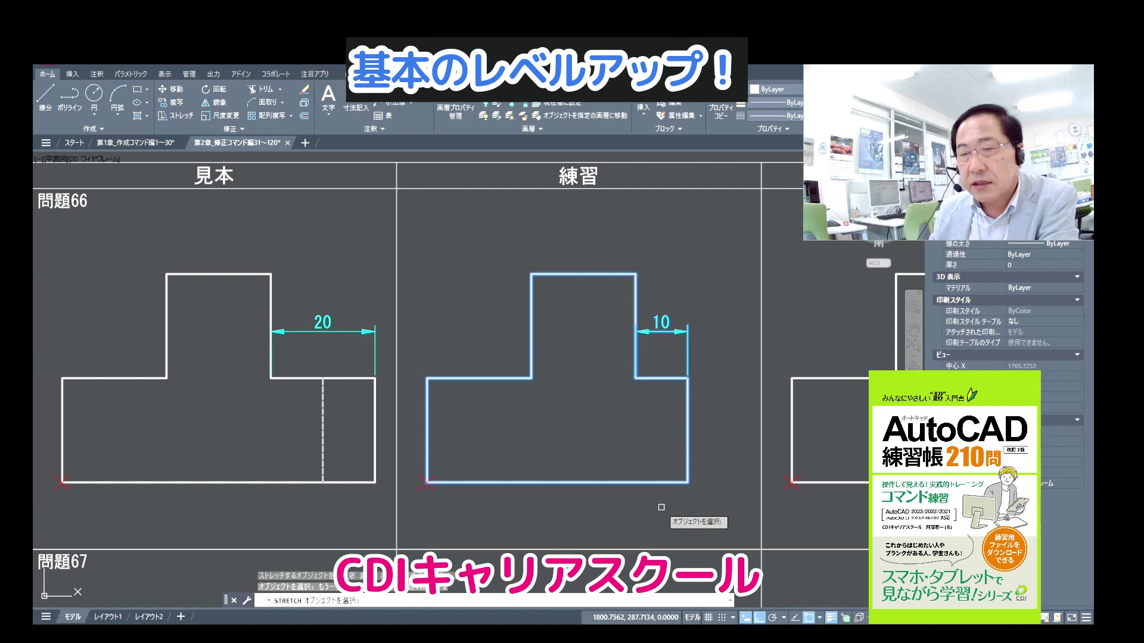
key("Return")
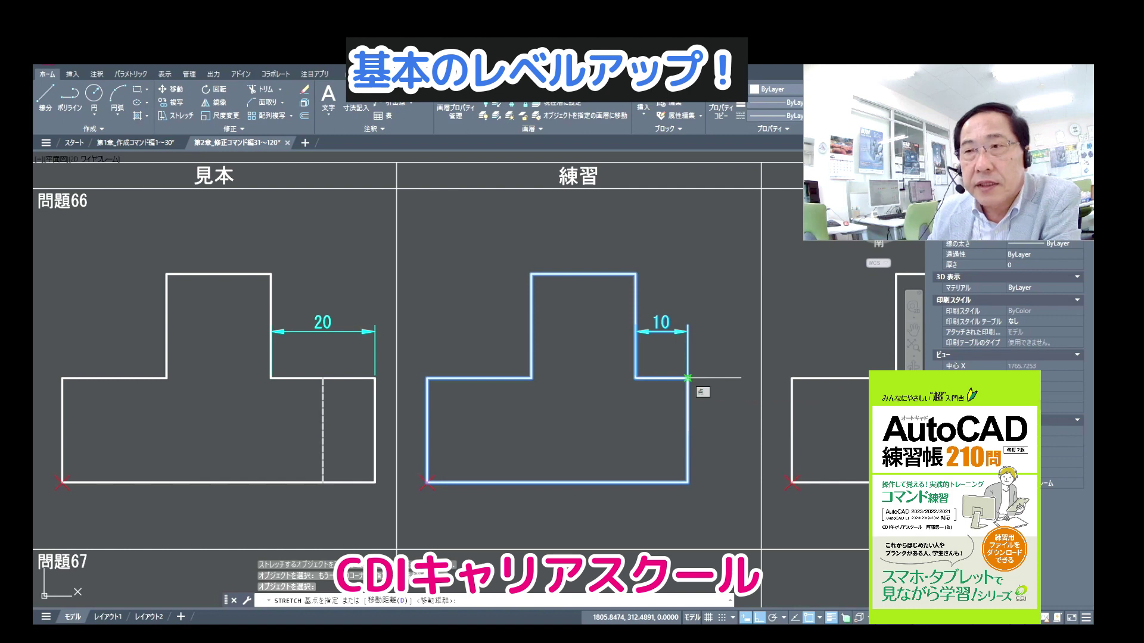
left_click(688, 378)
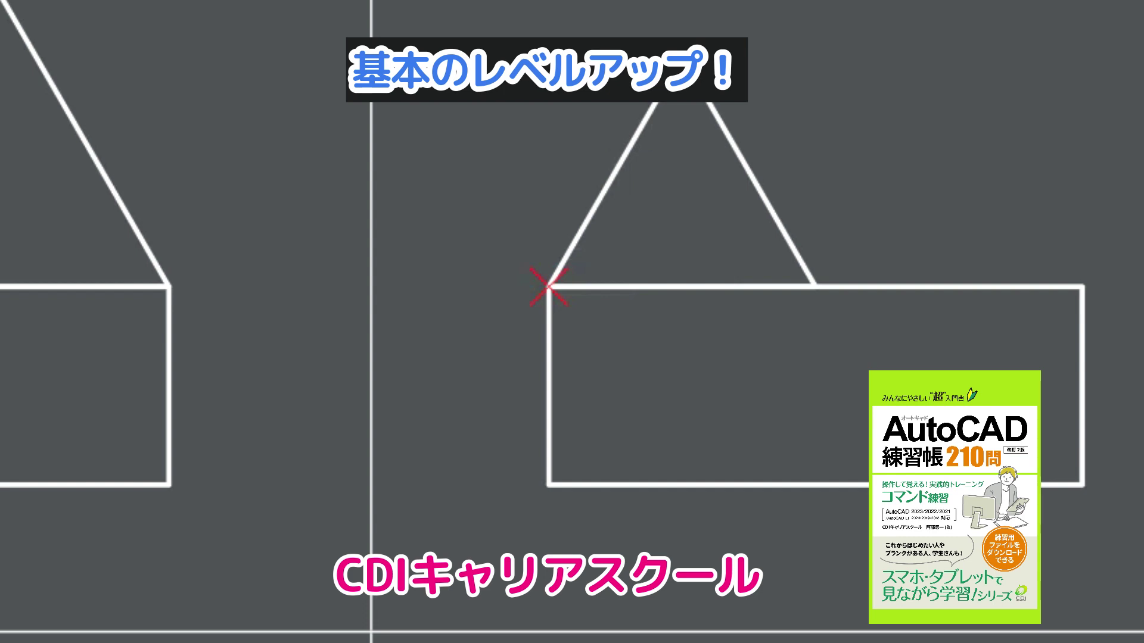
- Scale the triangle by reference from its bottom-left corner so its base reaches the rectangle's top-right corner
left_click(742, 2)
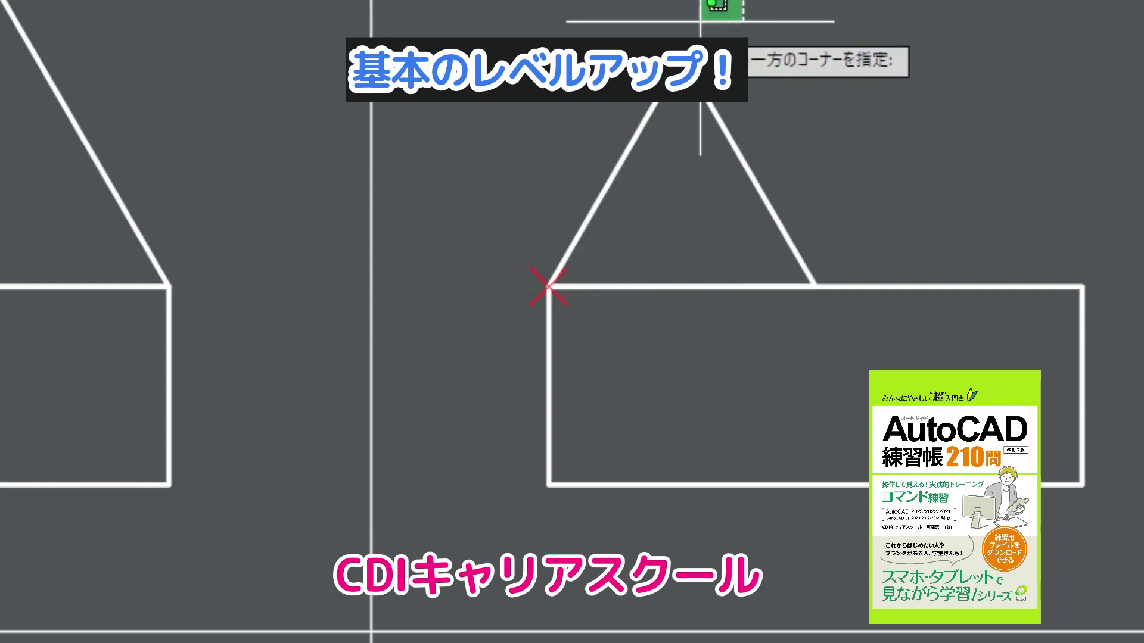
left_click(573, 135)
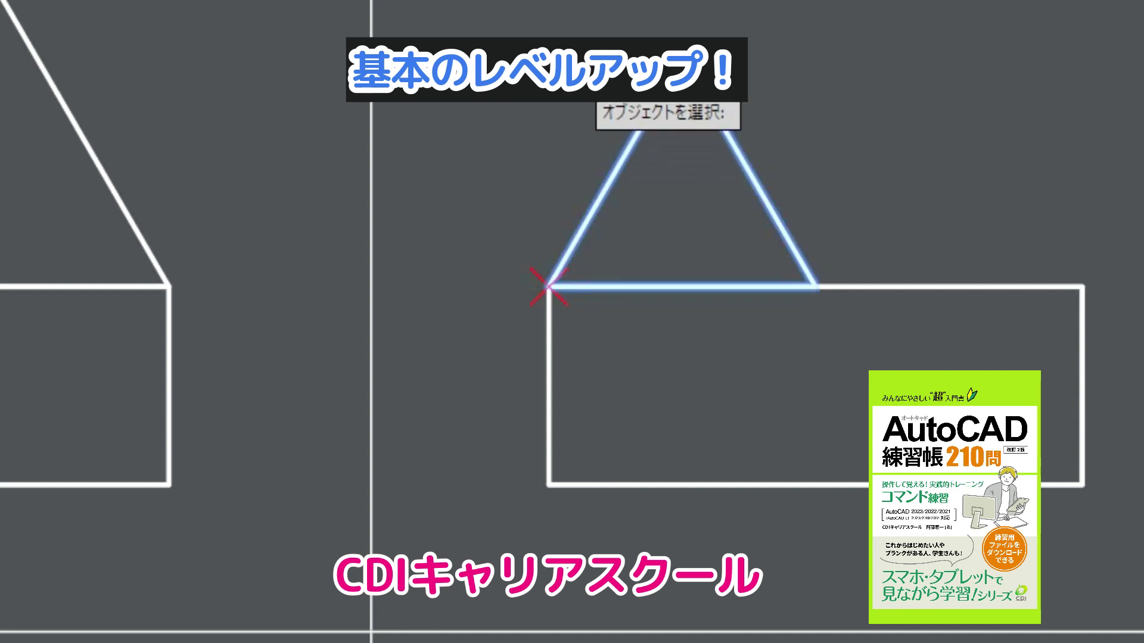
key("Return")
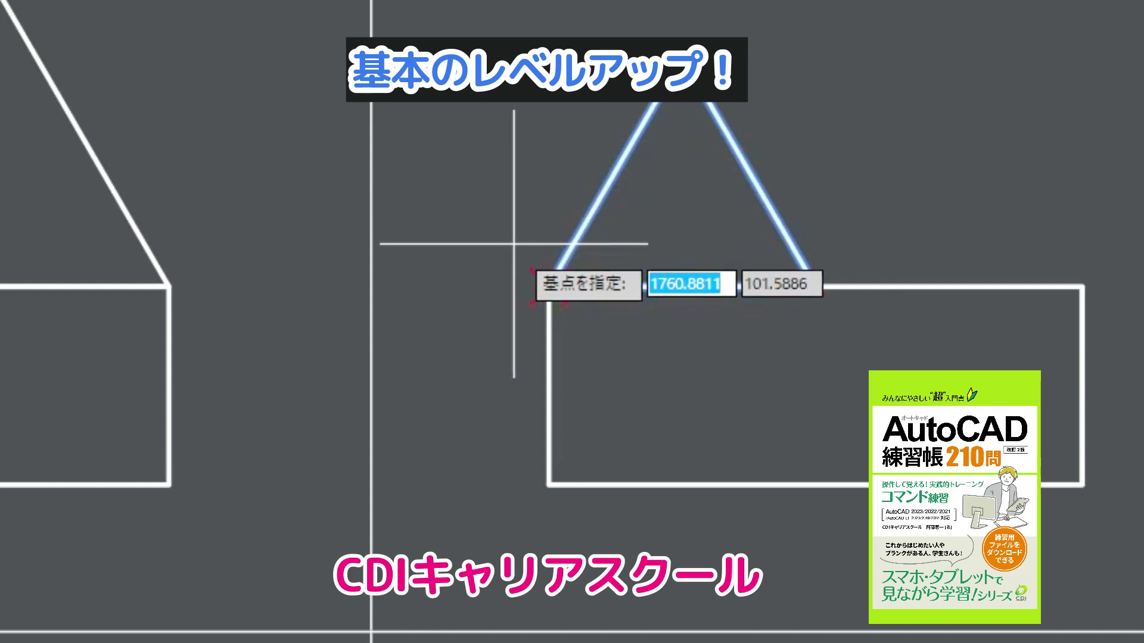
left_click(549, 286)
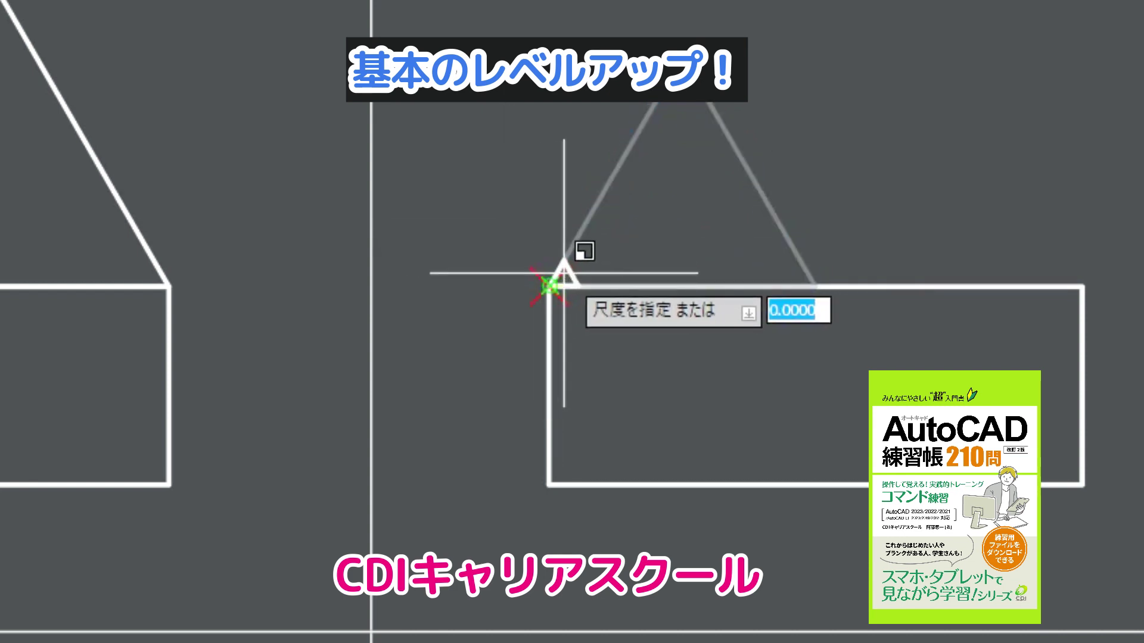
right_click(637, 227)
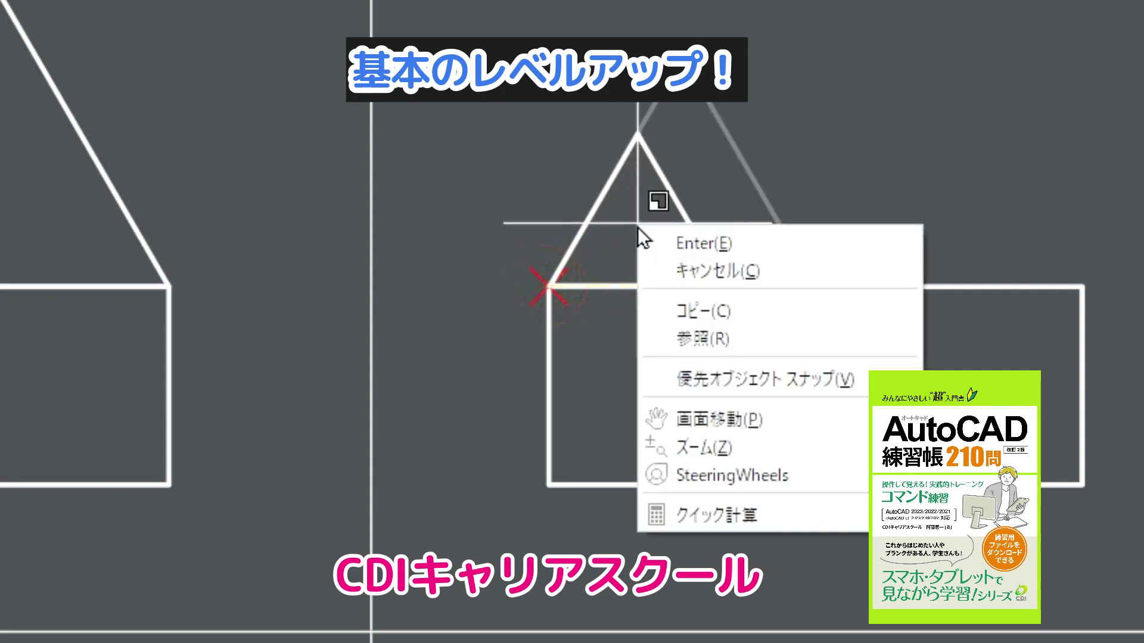
left_click(685, 333)
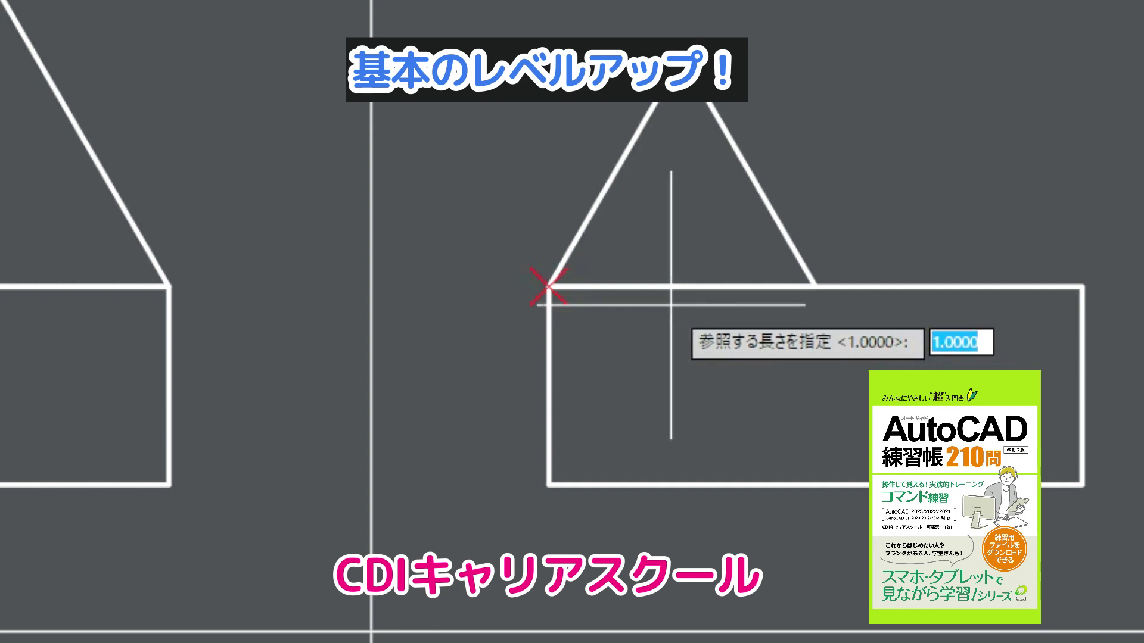
left_click(549, 286)
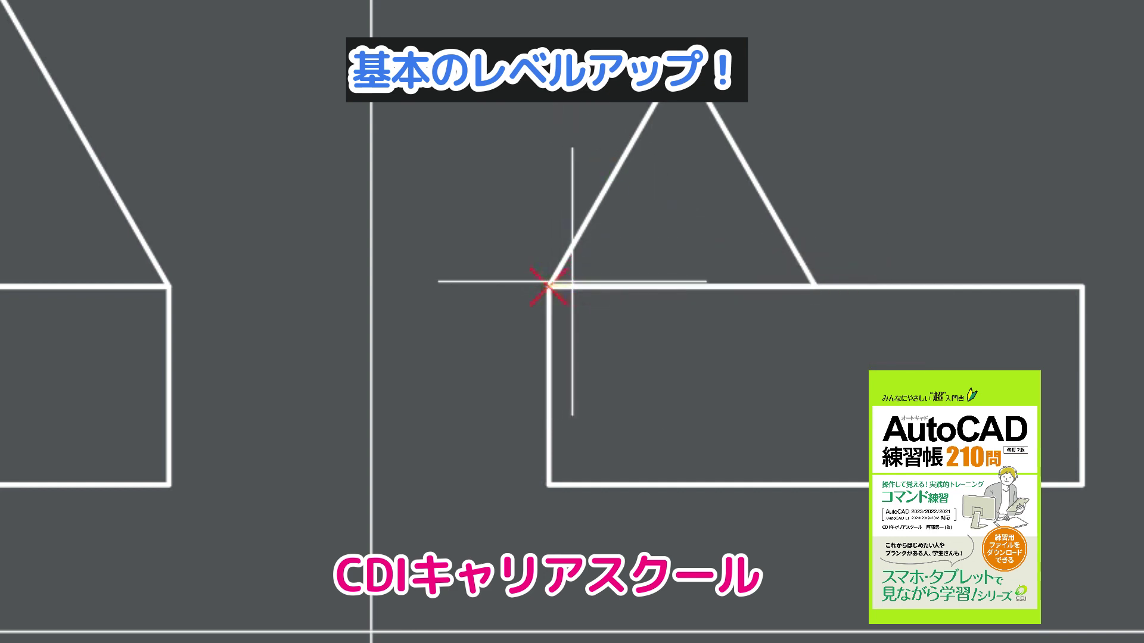
left_click(812, 284)
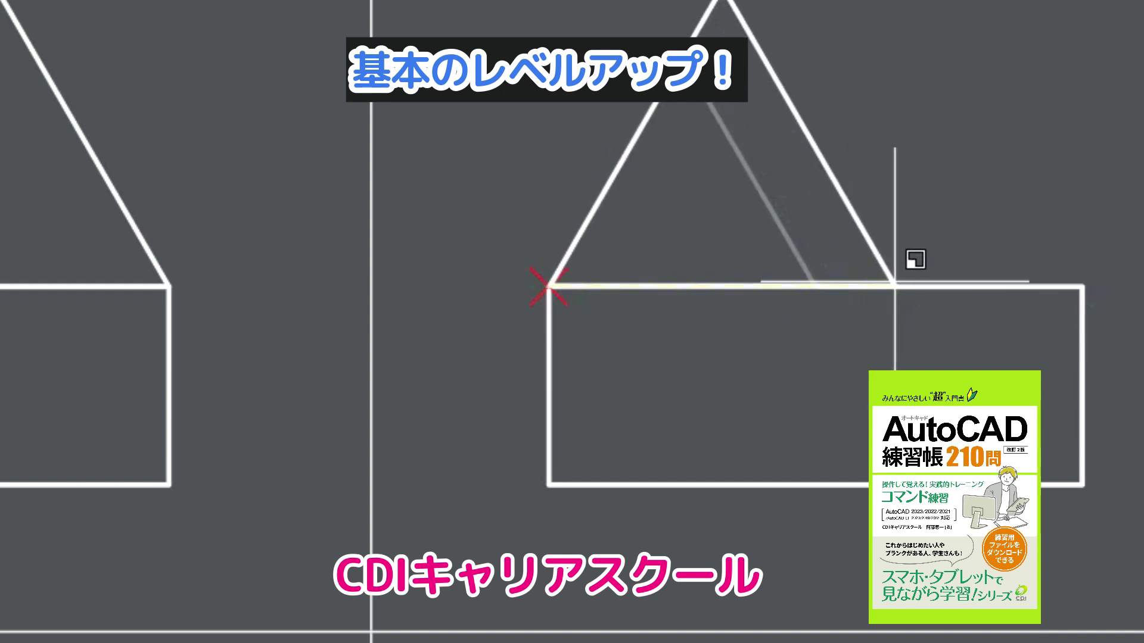
left_click(1081, 285)
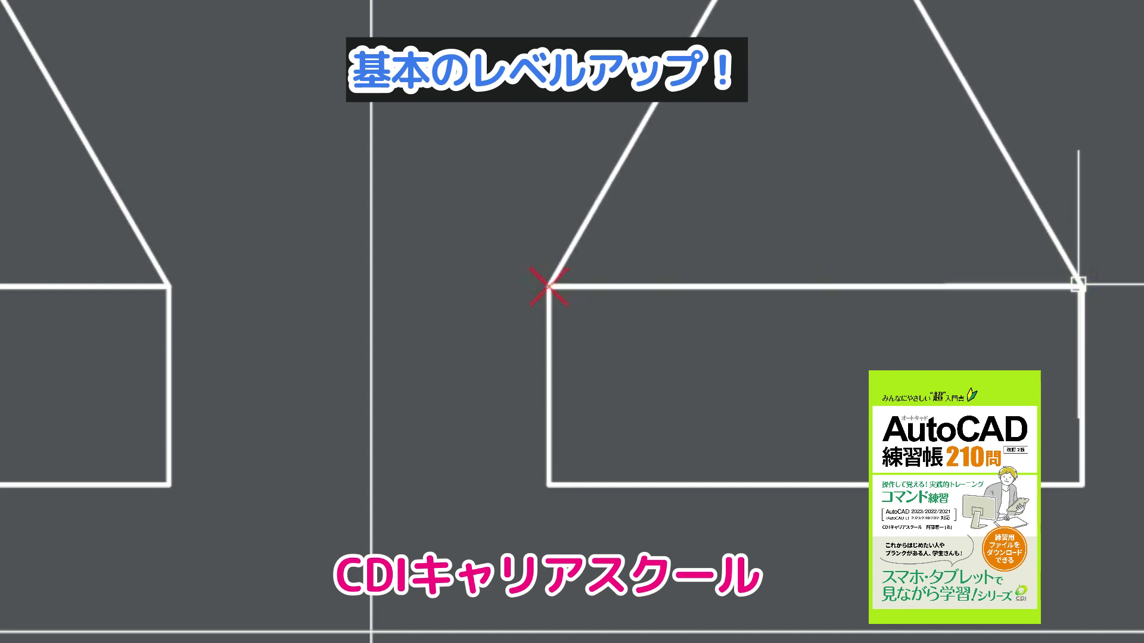
middle_click_drag(1085, 254, 941, 190)
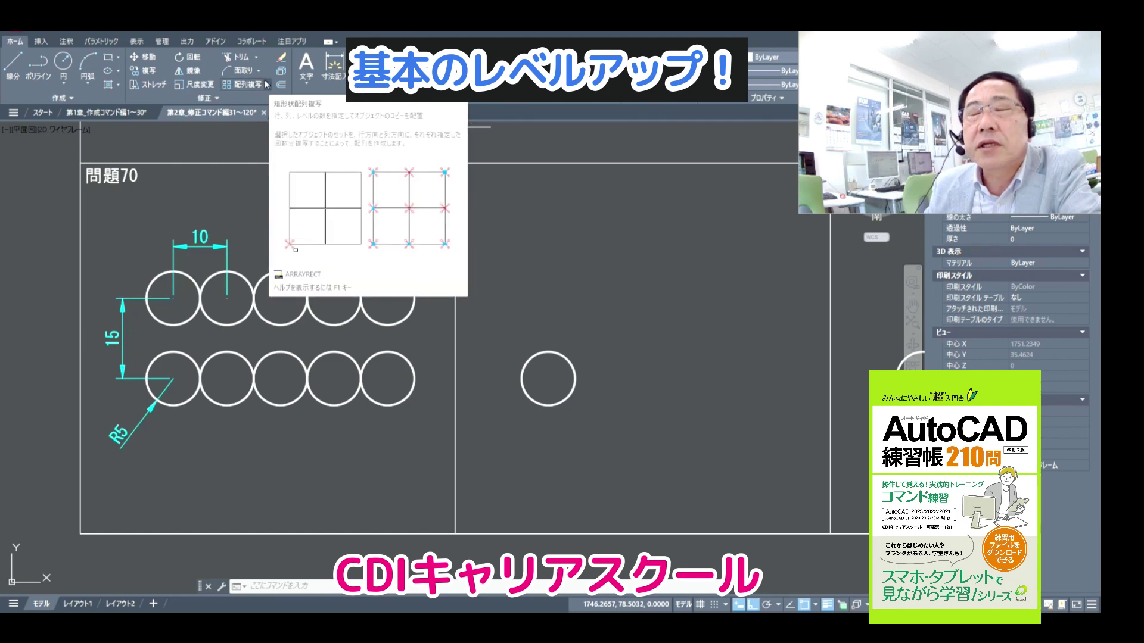
- Start a rectangular array with the lone R5 circle as the source object
left_click(267, 84)
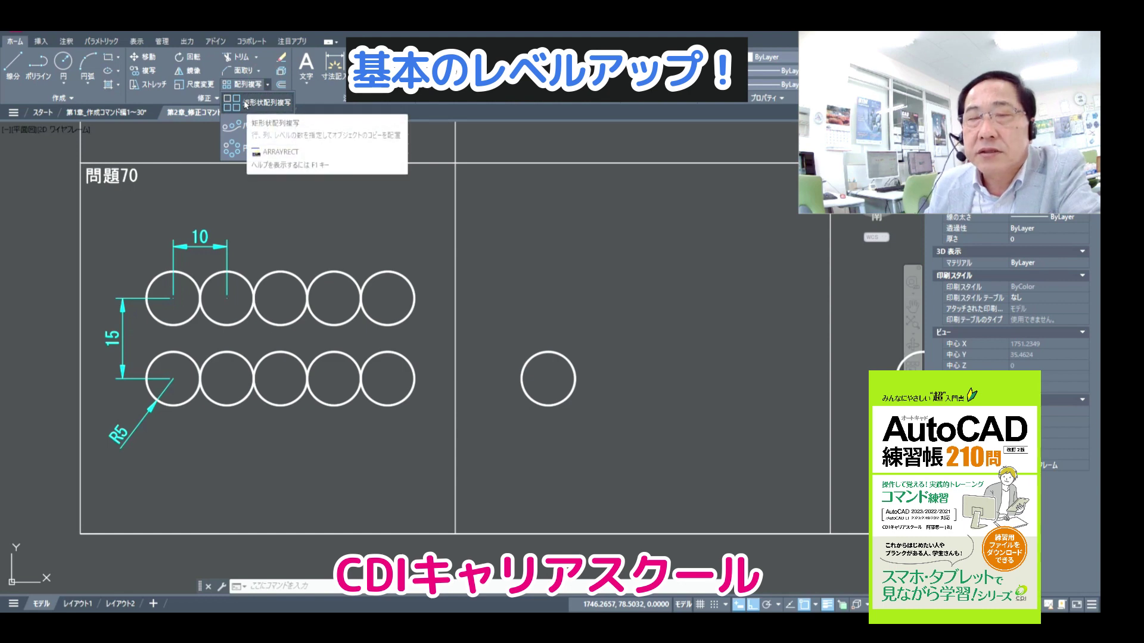
left_click(245, 104)
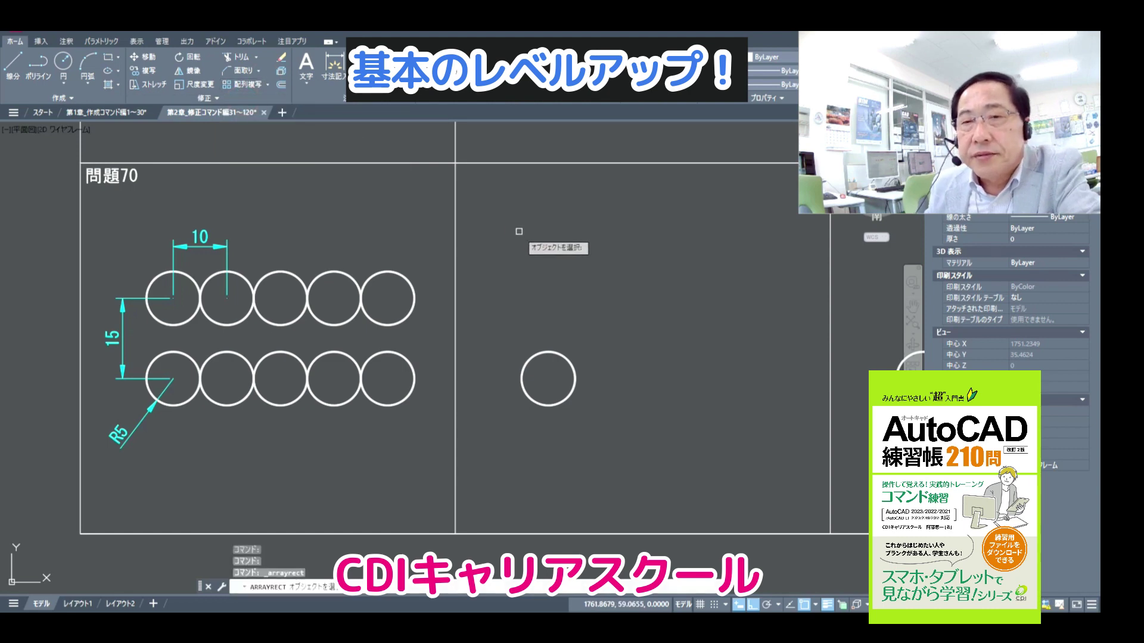
left_click(563, 356)
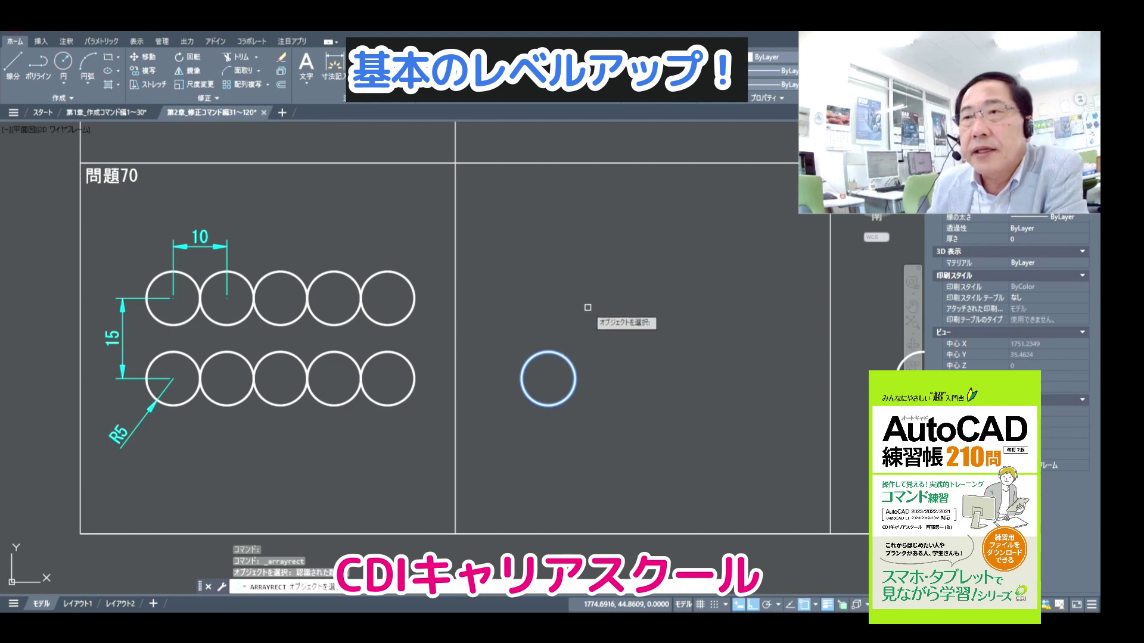
key("Return")
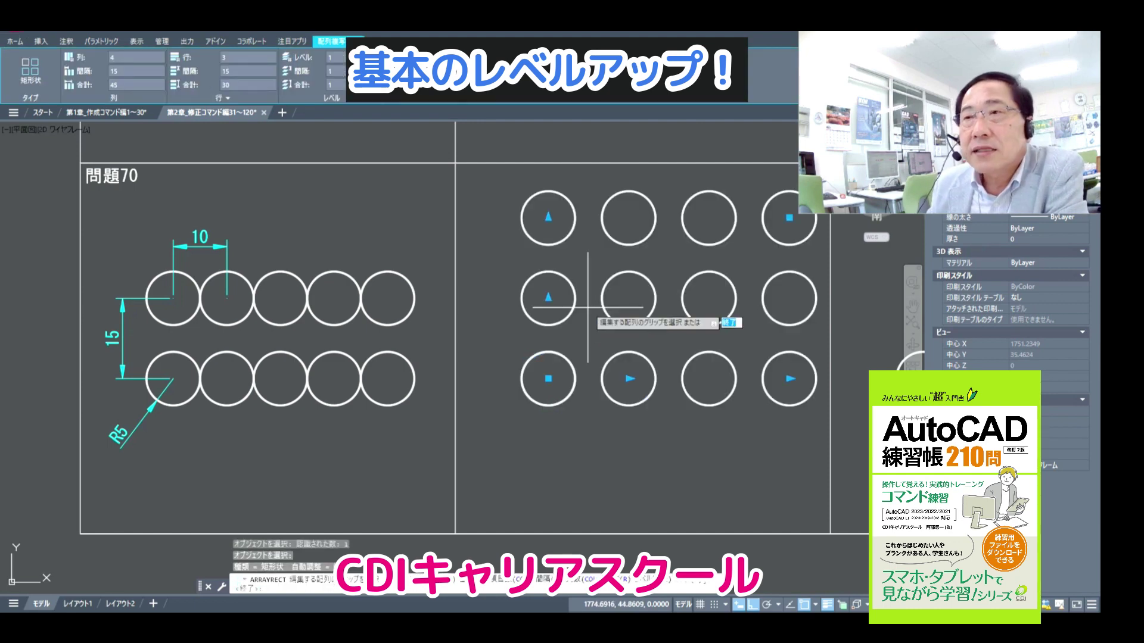
middle_click_drag(588, 308, 543, 317)
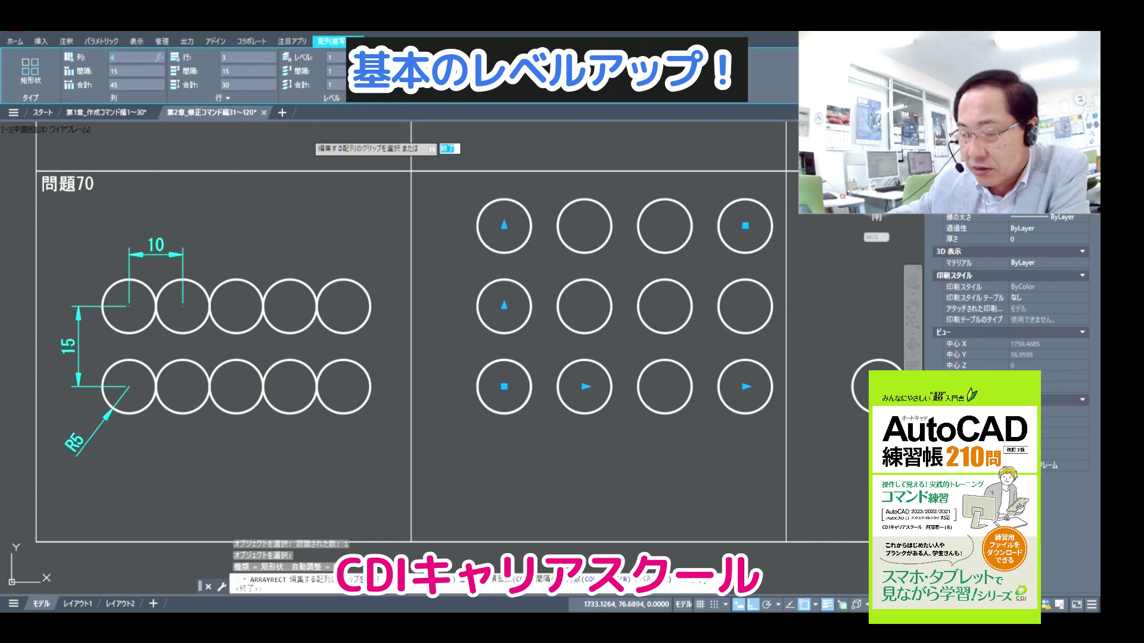
- Give the array 5 columns spaced 10 and 2 rows, then finish it
type("5")
key("Return")
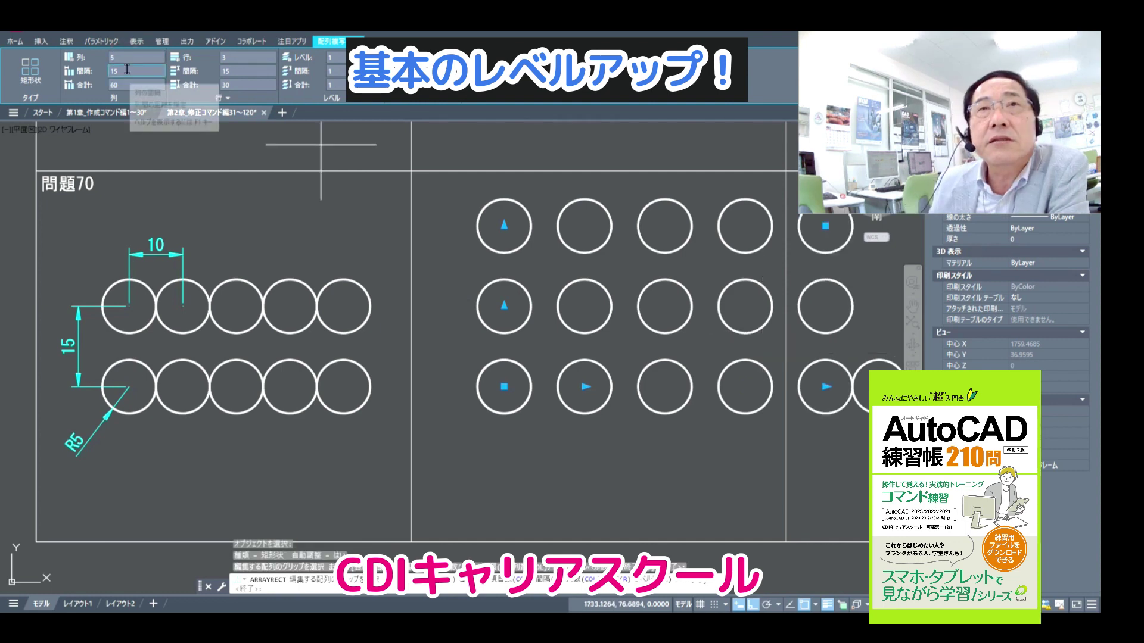
left_click(127, 71)
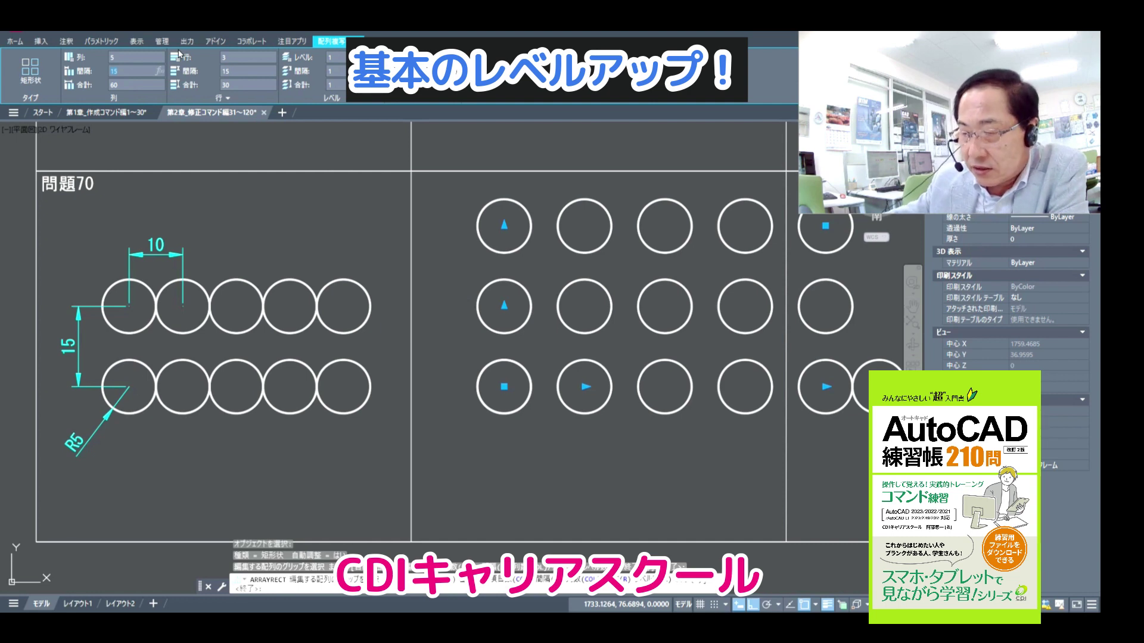
type("10")
key("Return")
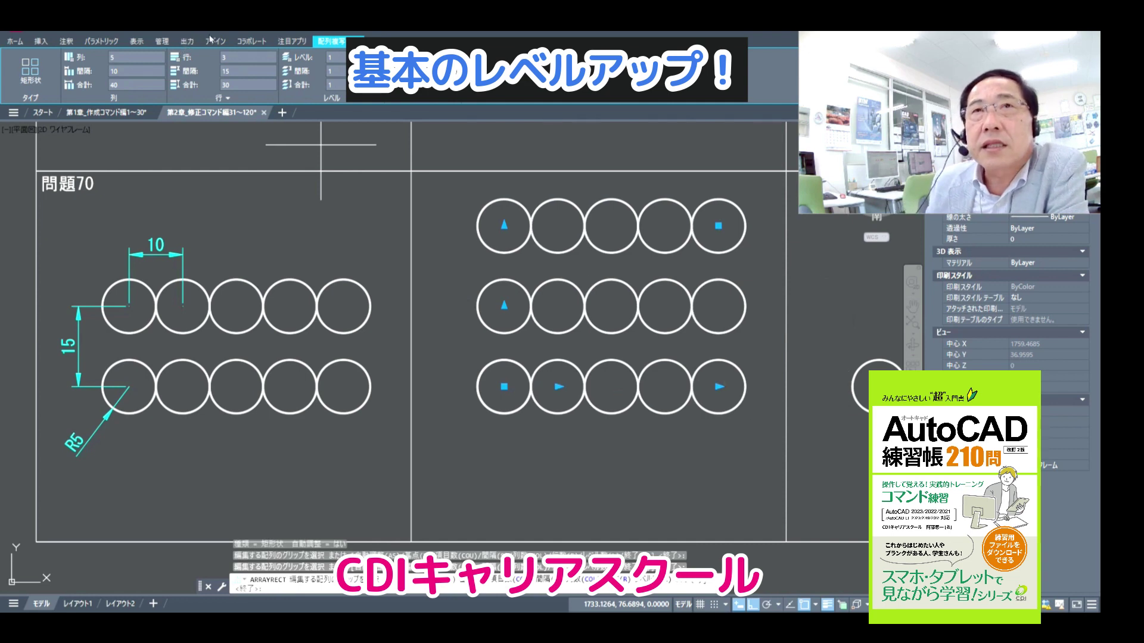
left_click(242, 56)
type("2")
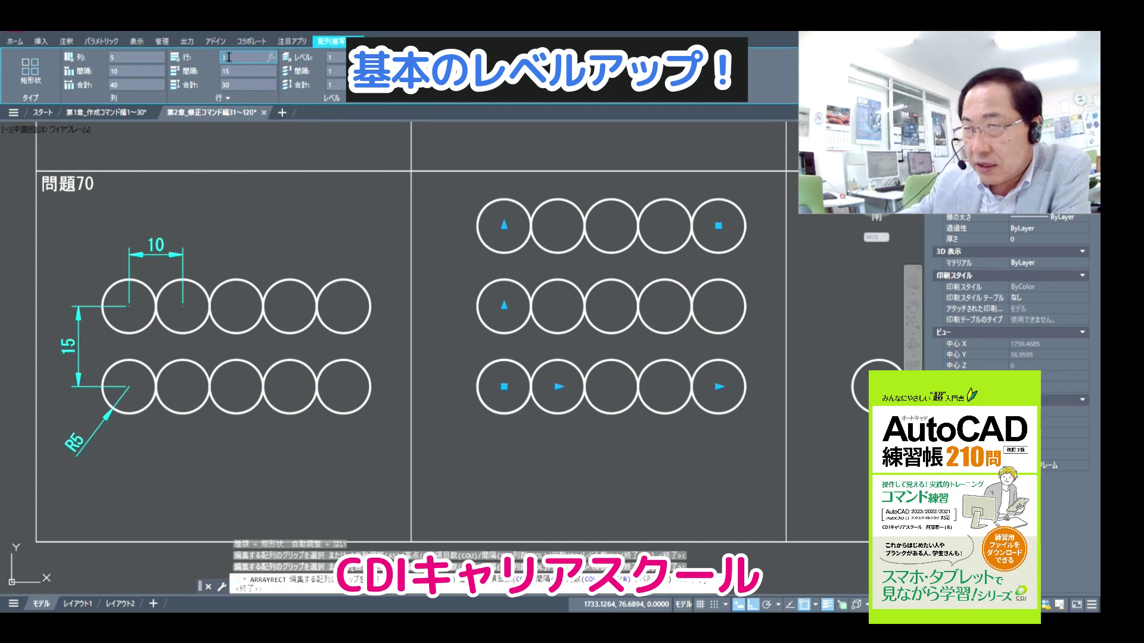
key("Return")
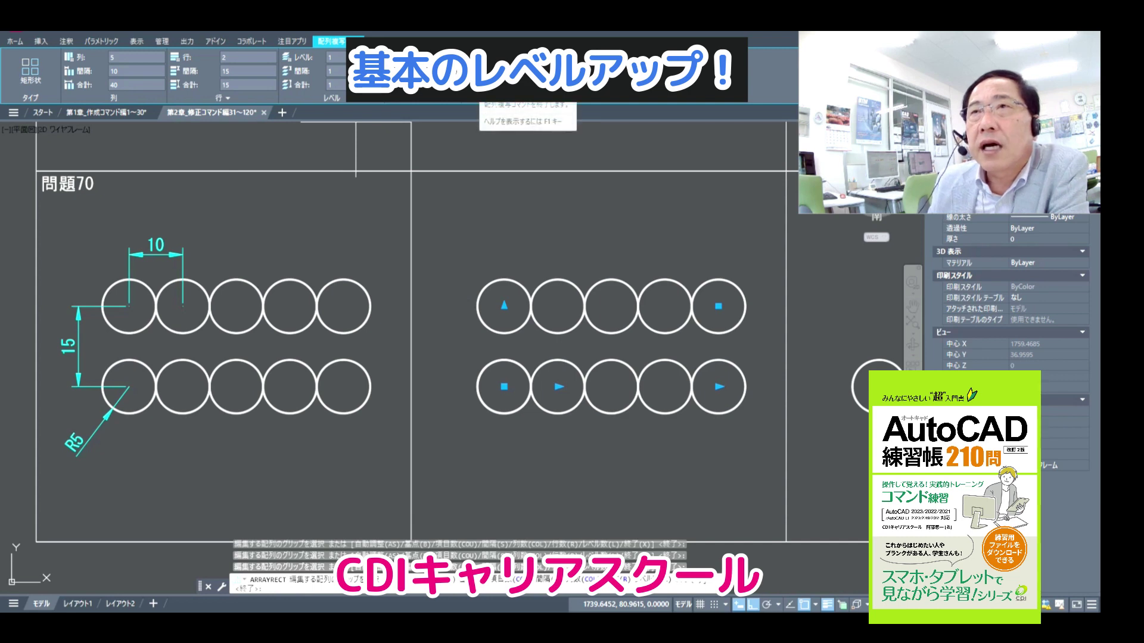
left_click(471, 77)
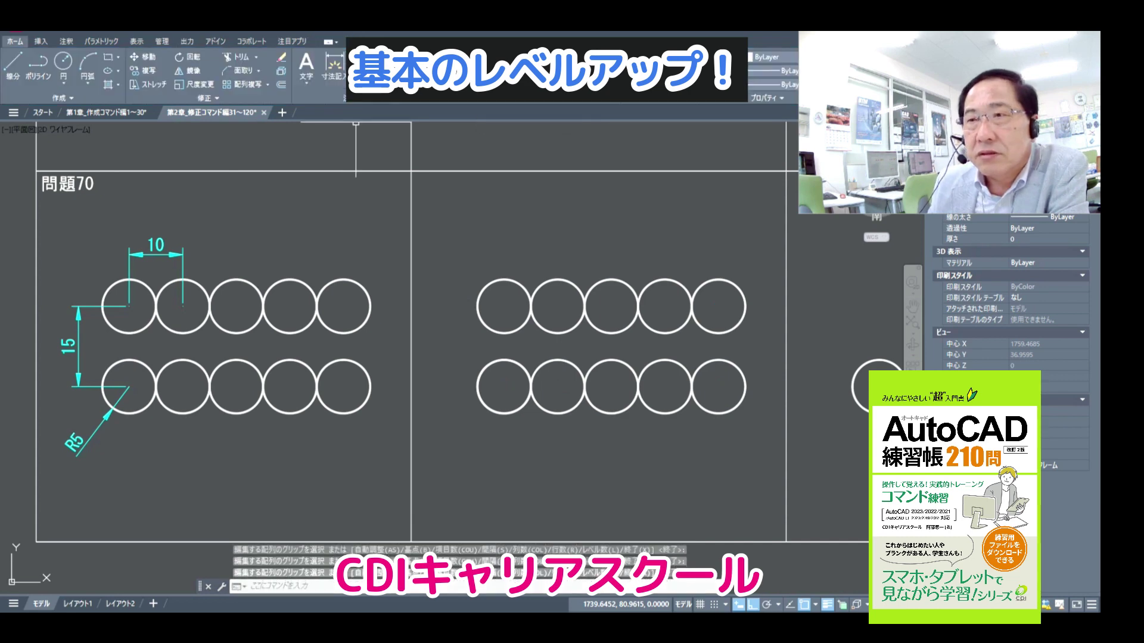